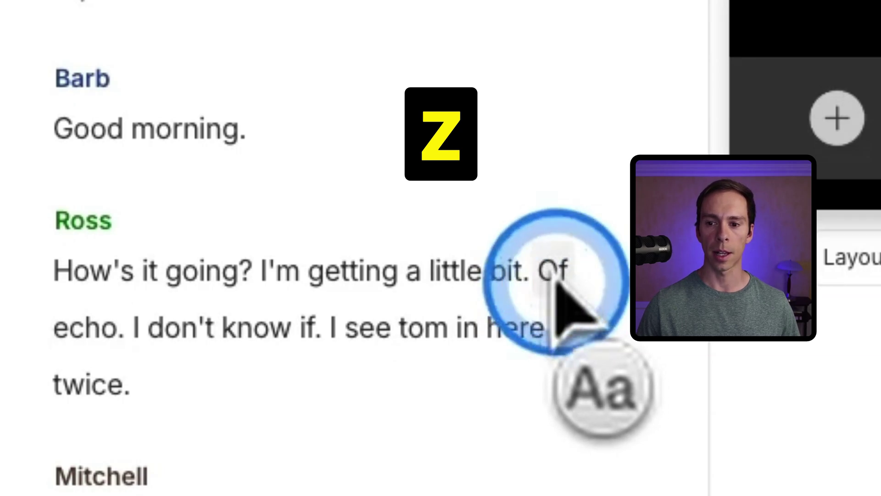
- Capitalize 'tom' as 'Tom' in Ross's line, undoing an accidental case change on 'Of'
key("super+z")
key("super+shift+z")
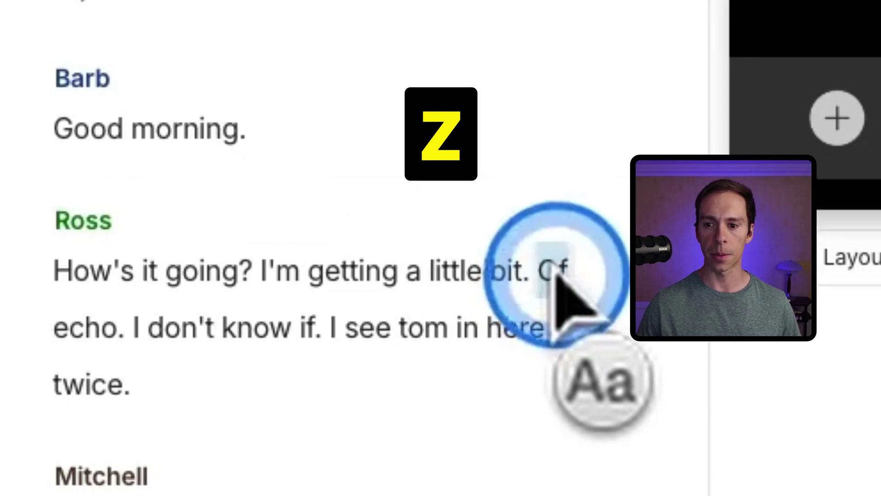
left_click(426, 344)
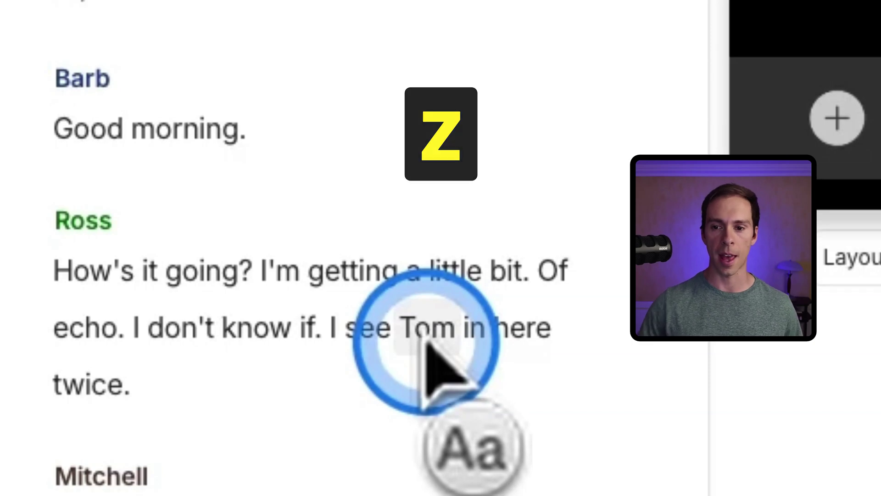
key("x")
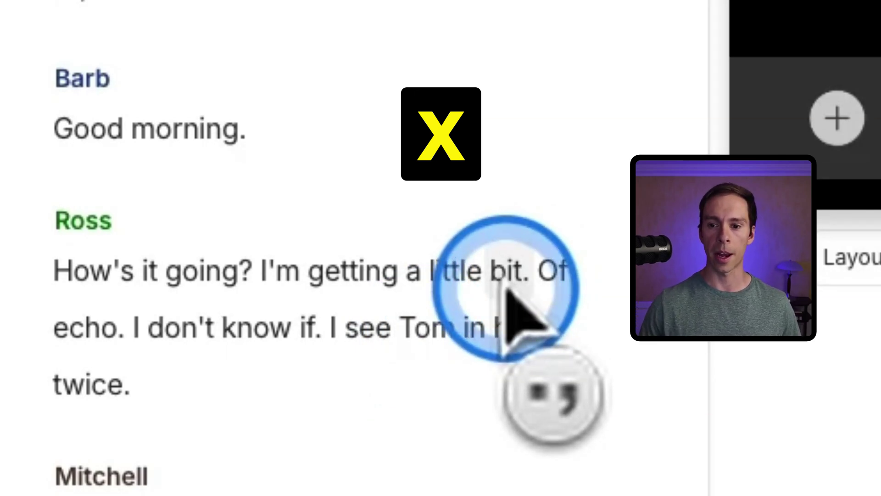
- Try a comma and then no punctuation after 'bit', then restore the original period
left_click(507, 290)
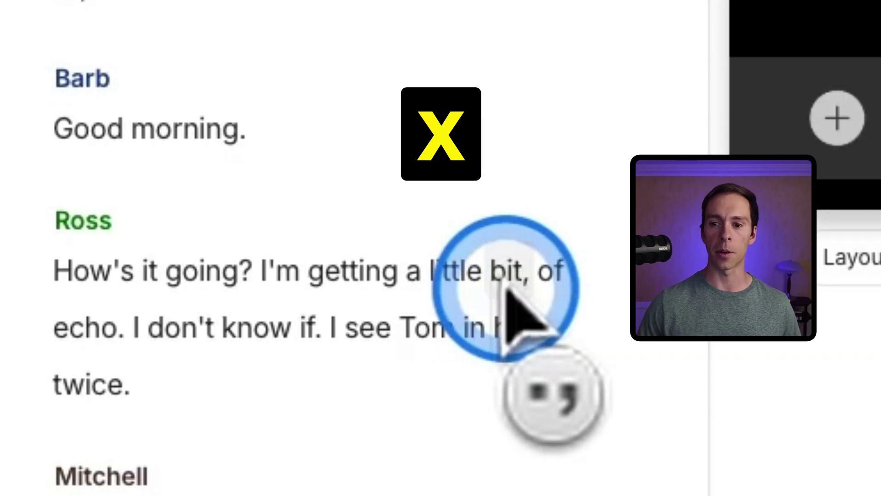
left_click(507, 289)
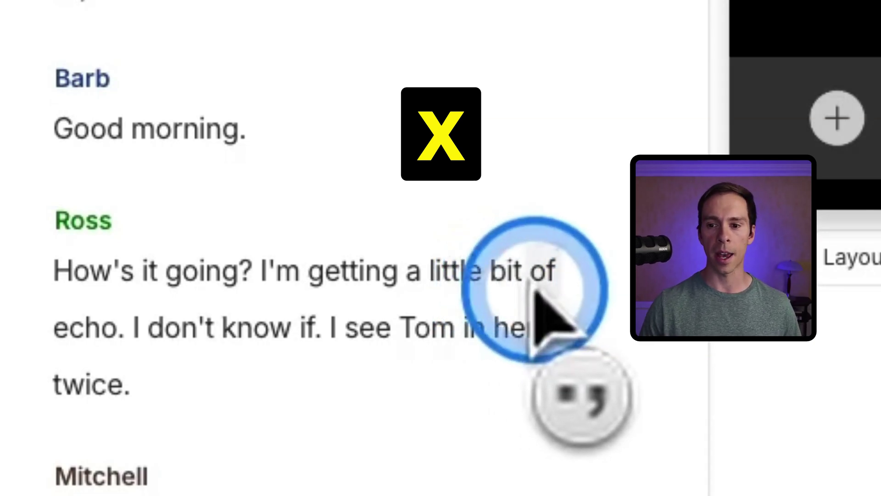
left_click(502, 289)
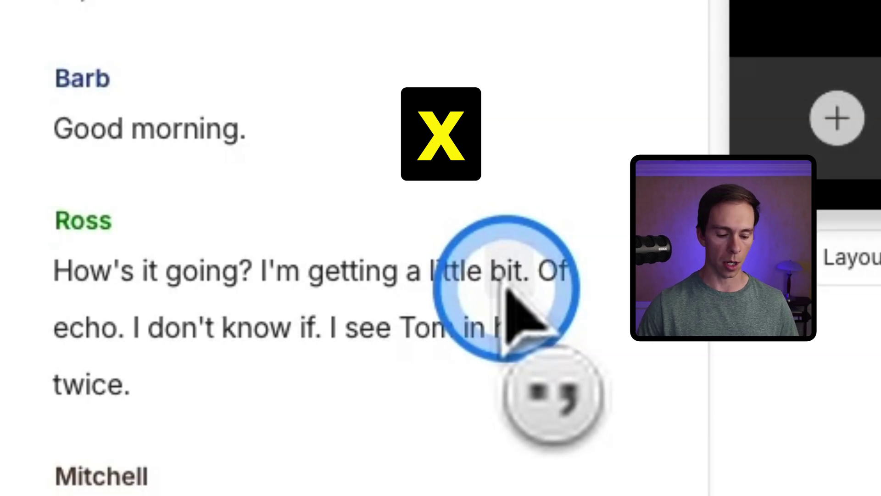
key("c")
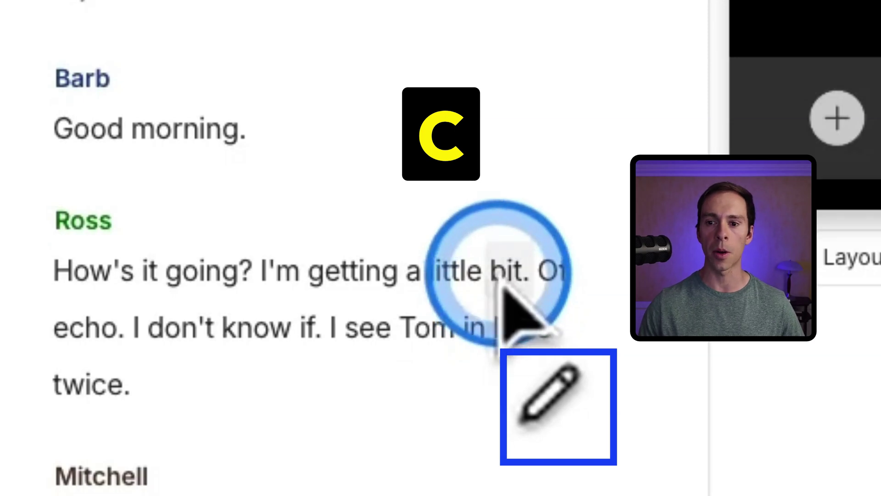
- Open a correction on 'bit', clear the stray letters, and close it unchanged
left_click(502, 287)
type("cccdcccc")
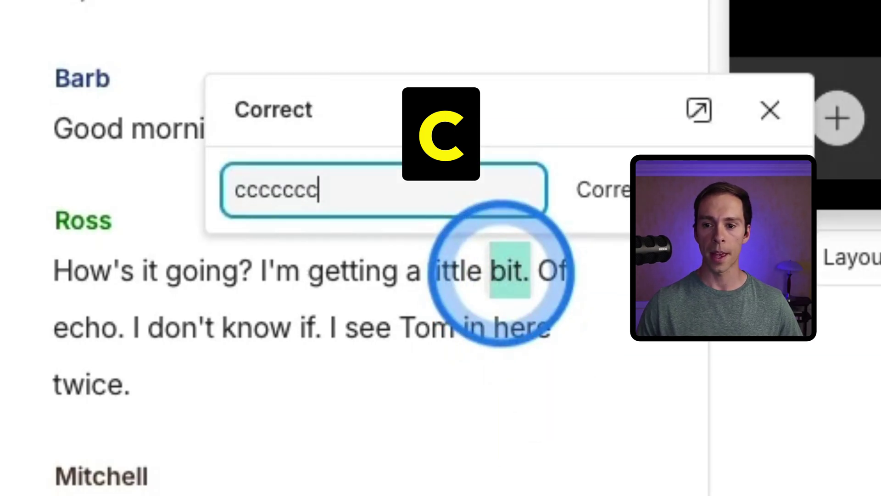
key("super+a")
key("BackSpace")
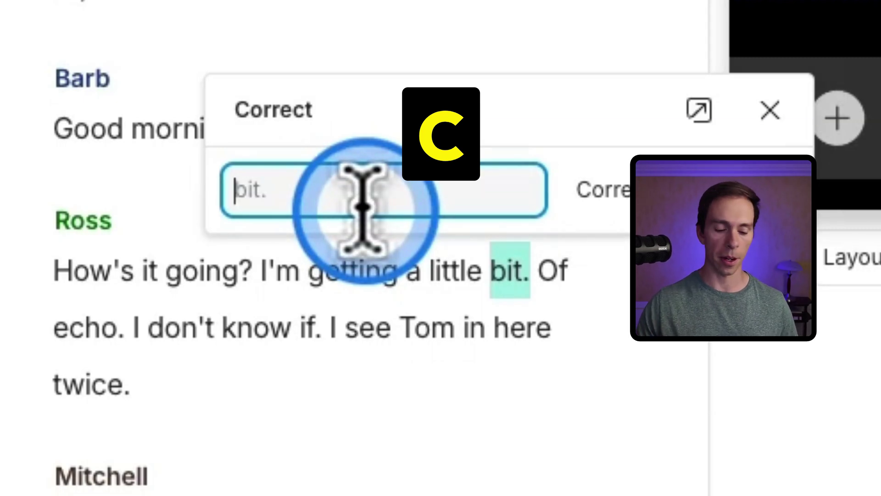
left_click(770, 110)
- Open a correction for Ross's opening 'How's it going? I'm getting a little bit' and select its start
left_click_drag(47, 268, 528, 285)
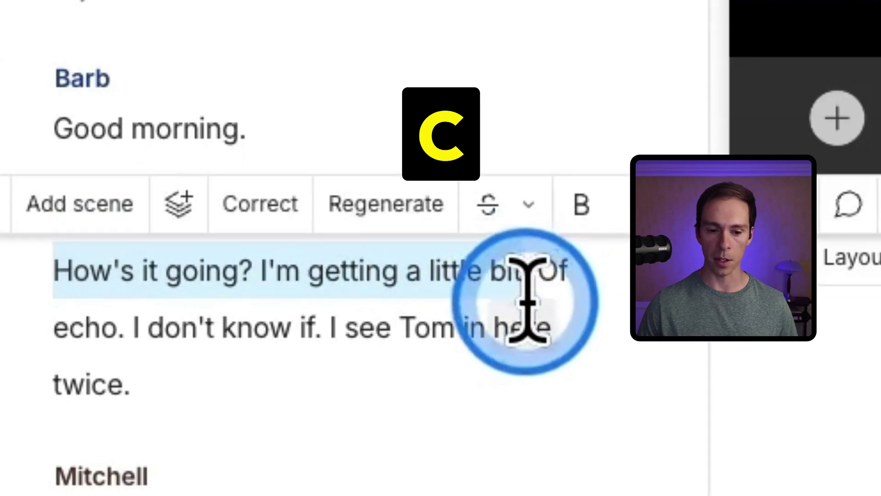
key("c")
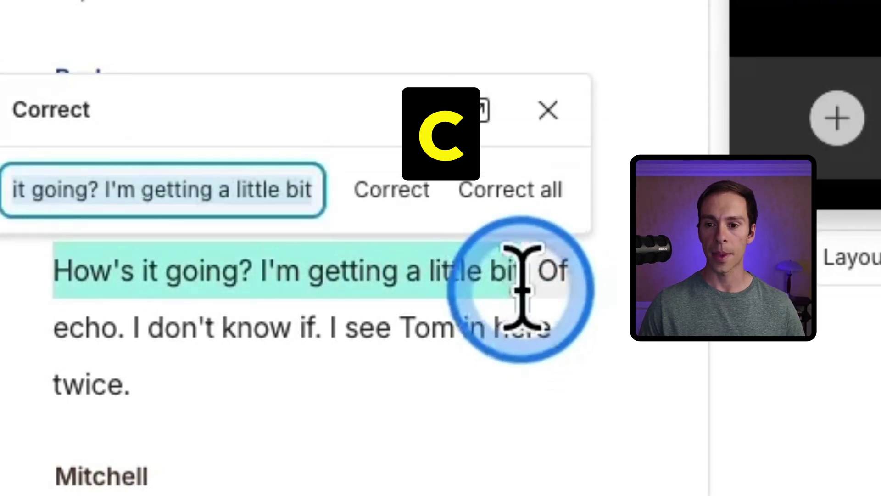
left_click(207, 195)
left_click_drag(226, 202, 69, 197)
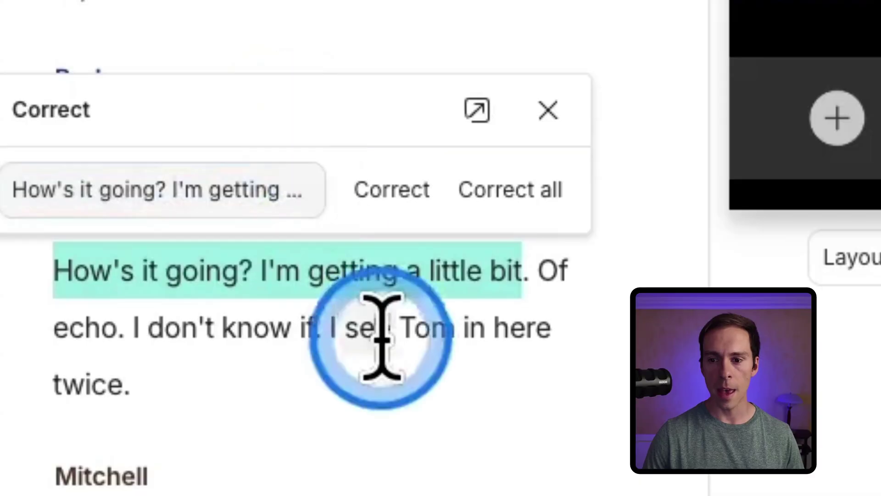
- Close the correction and locate the word 'Tom' further down the transcript
left_click(380, 342)
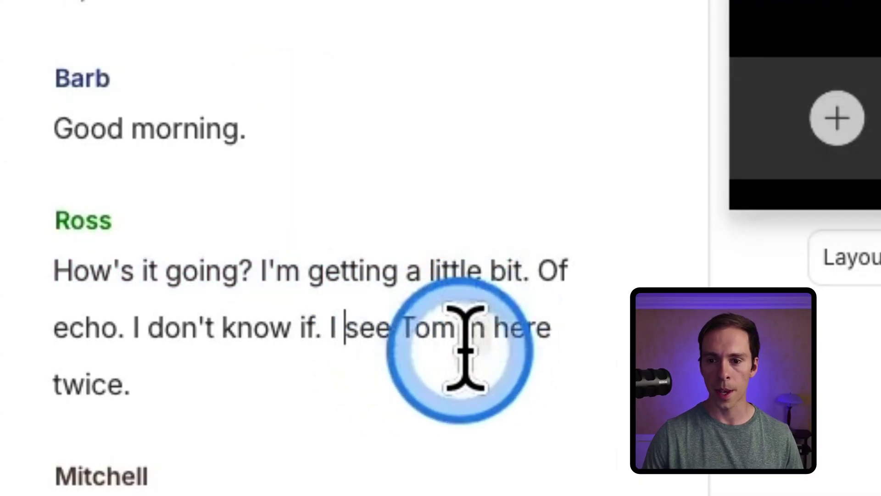
scroll(454, 340, "down", 1)
left_click_drag(389, 317, 467, 321)
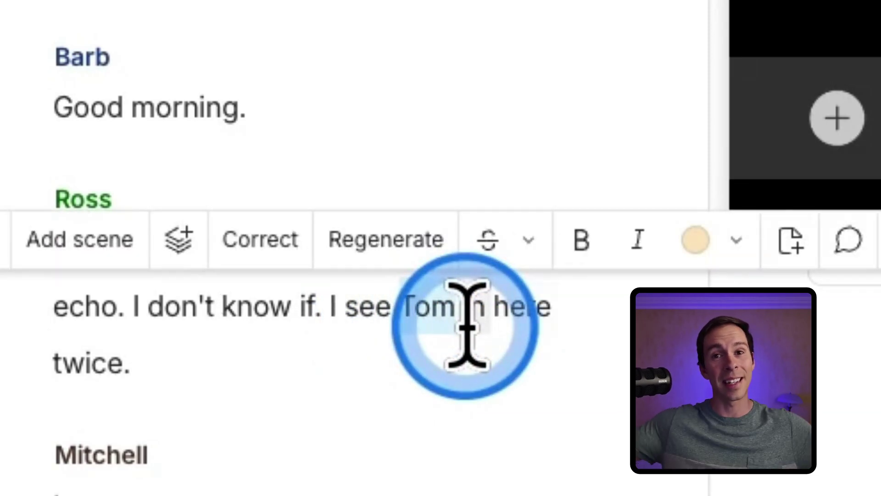
left_click_drag(468, 326, 442, 441)
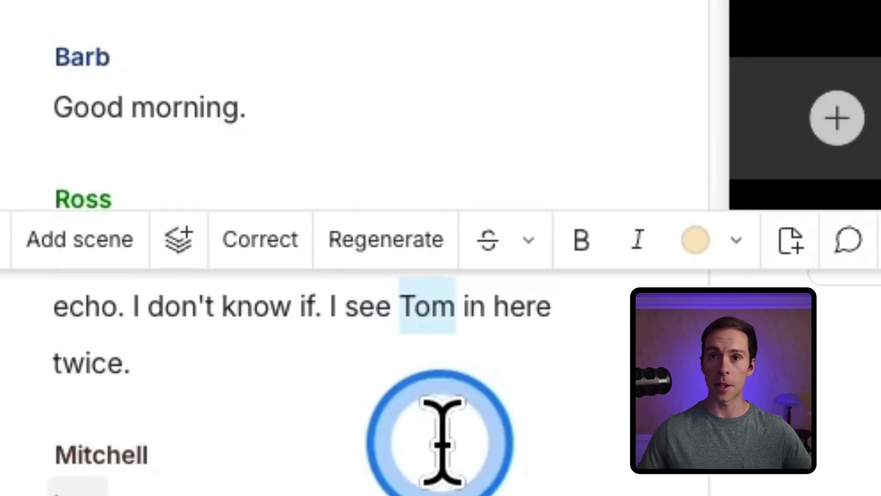
left_click(422, 324)
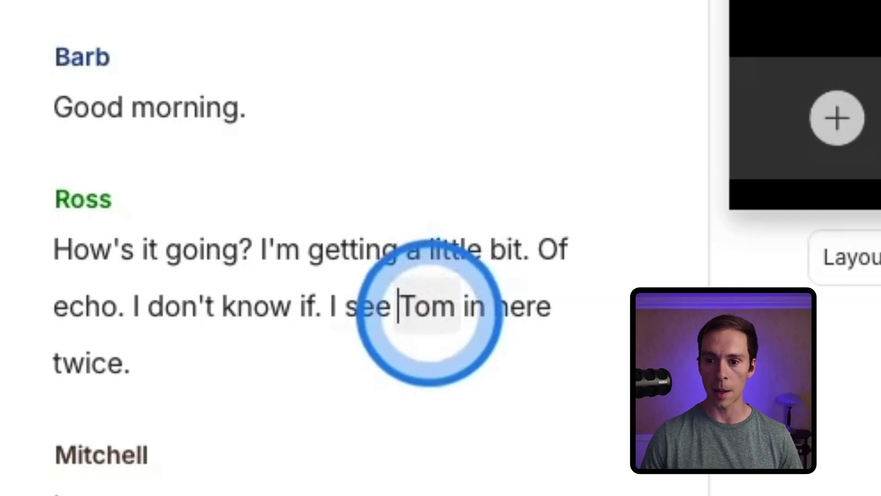
- Correct 'Tom' to 'Tim' and apply the correction to all occurrences
double_click(429, 307)
type("ccccc")
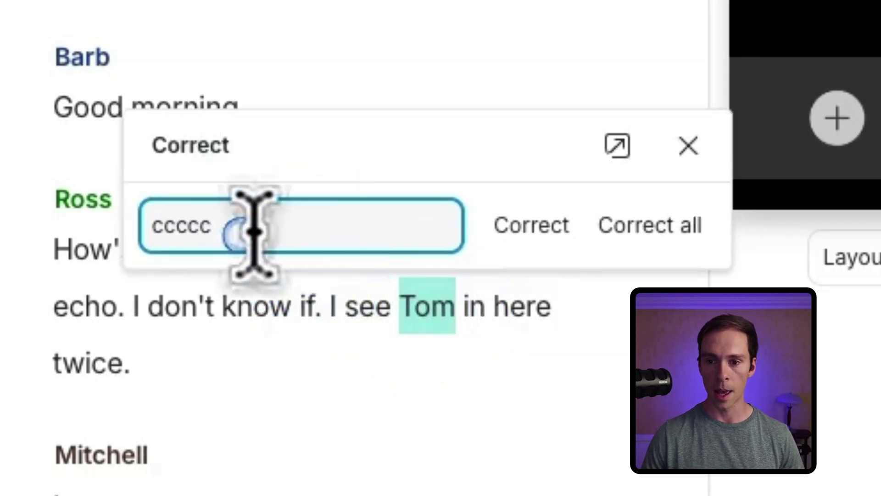
left_click(204, 228)
type("T")
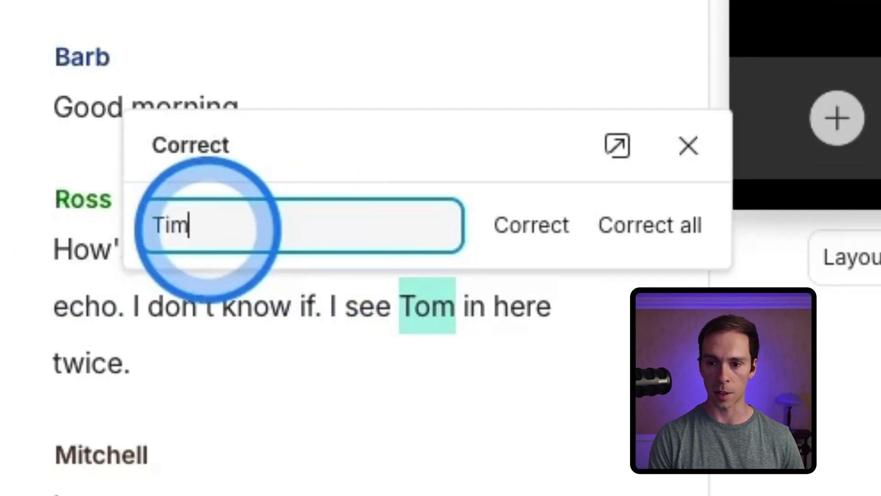
type("im")
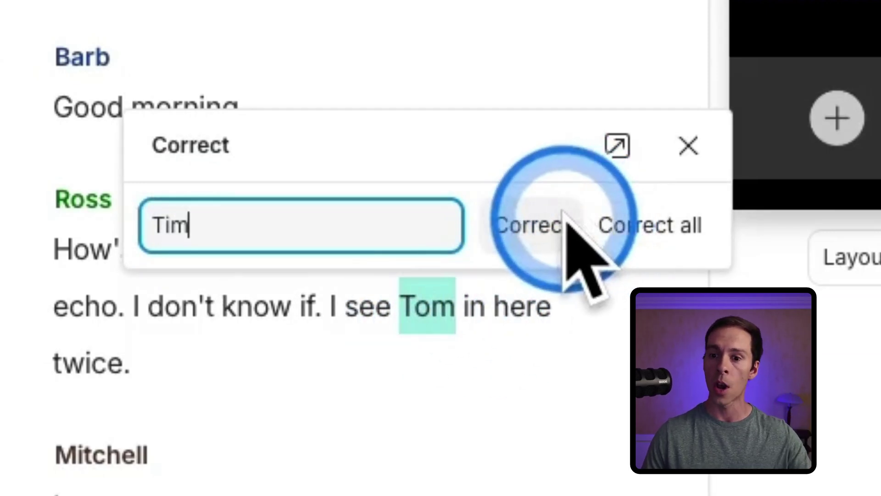
left_click(643, 232)
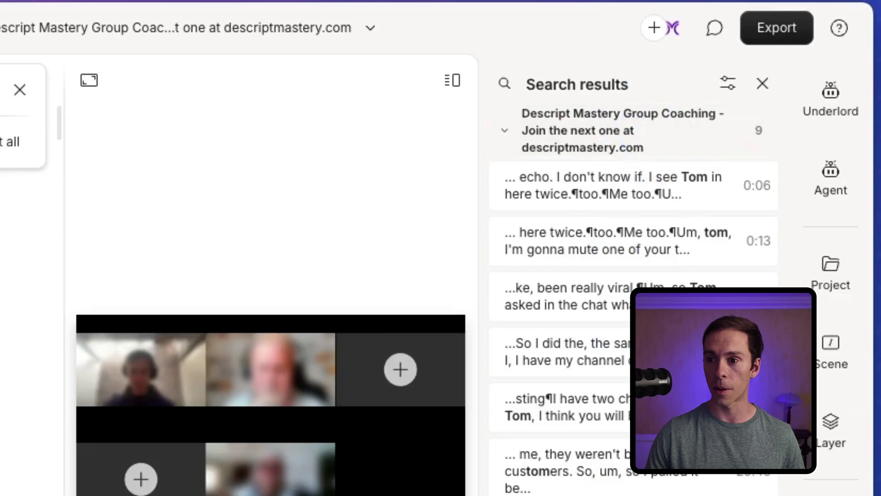
- Skip the customers, customer, bottom and tomorrow matches, leaving five Tom results
left_click(635, 402)
mouse_move(673, 157)
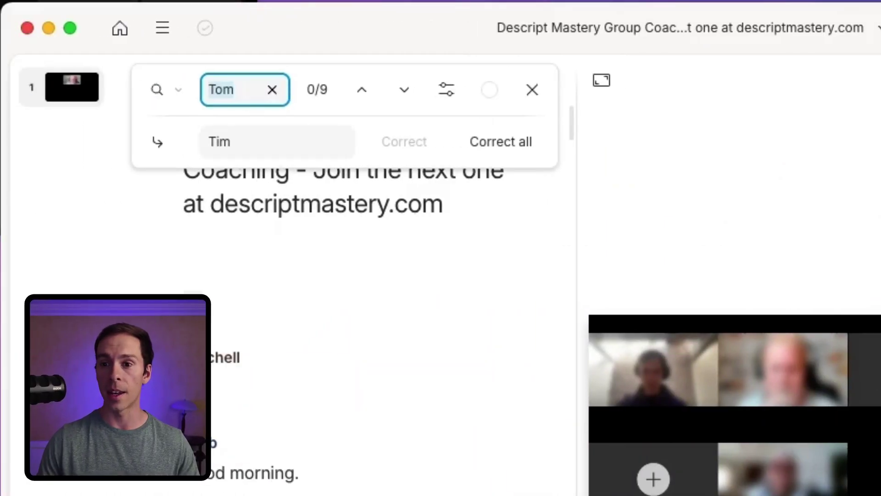
left_click(500, 142)
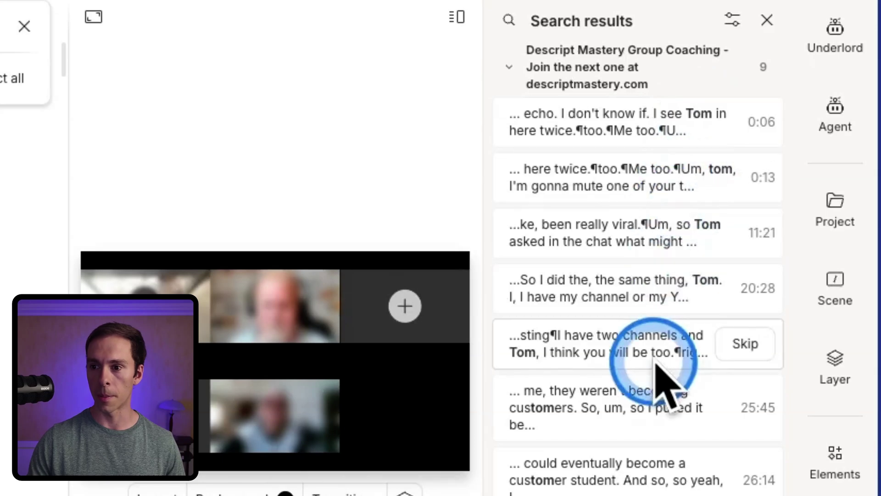
left_click(535, 425)
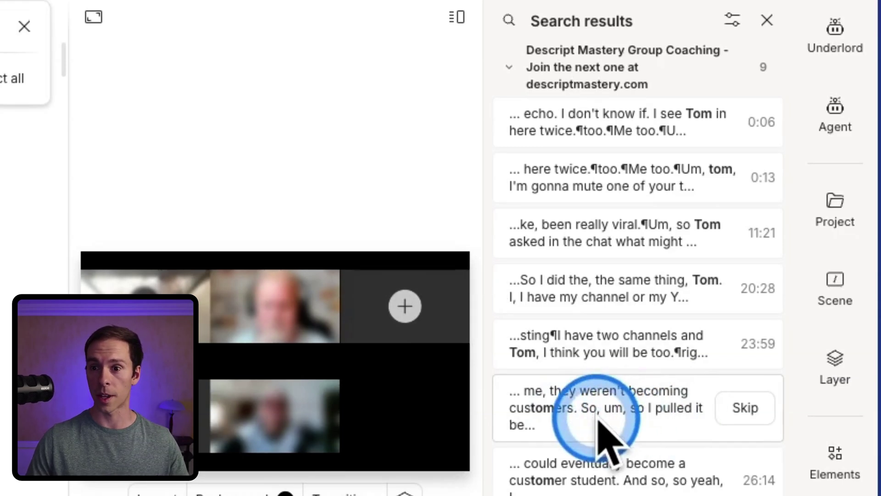
left_click(748, 411)
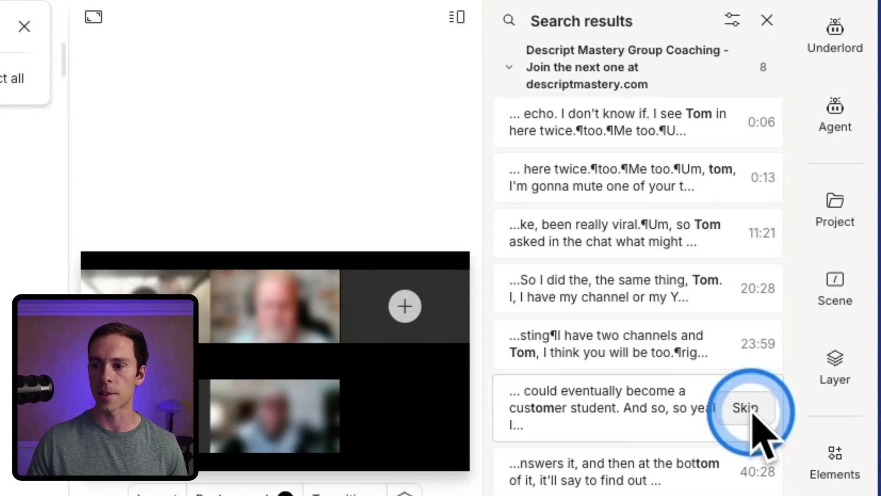
left_click(742, 410)
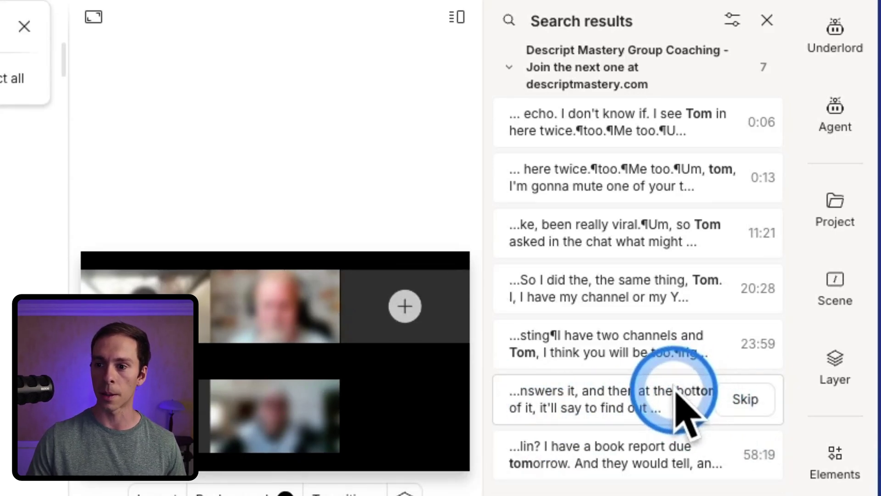
left_click(744, 402)
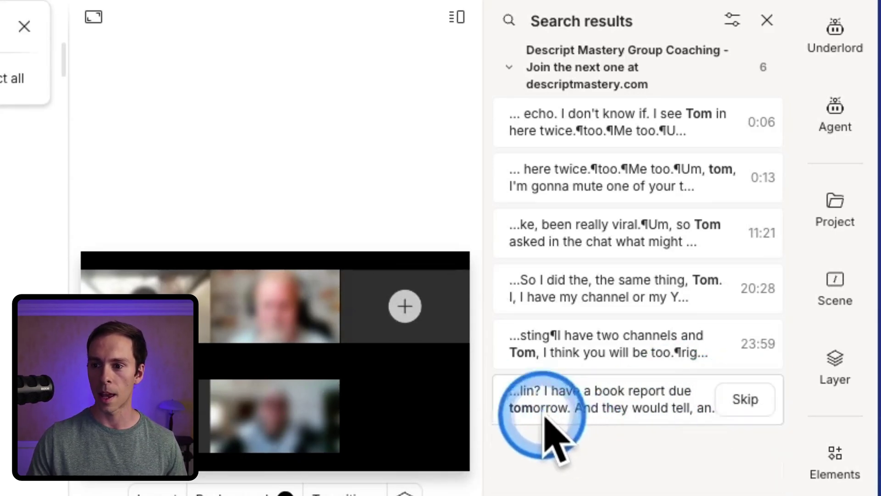
left_click(746, 403)
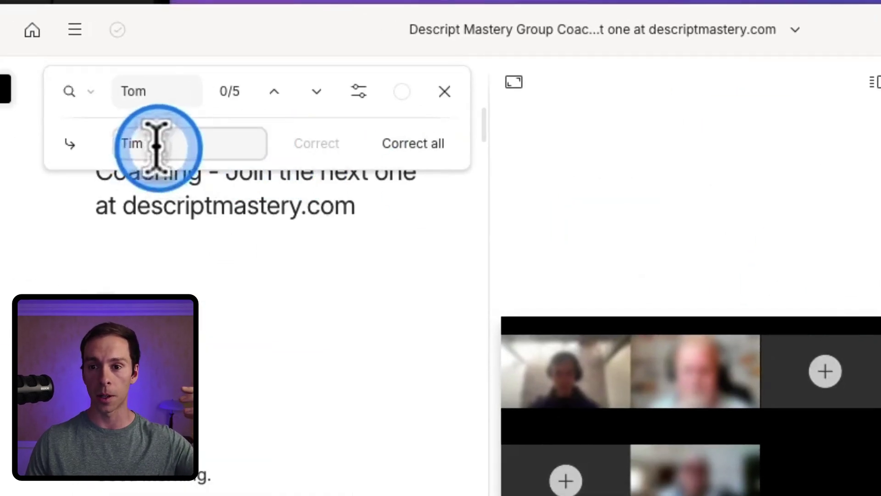
- Replace the five remaining Tom matches with Tim and close the find-and-replace panel
left_click(415, 144)
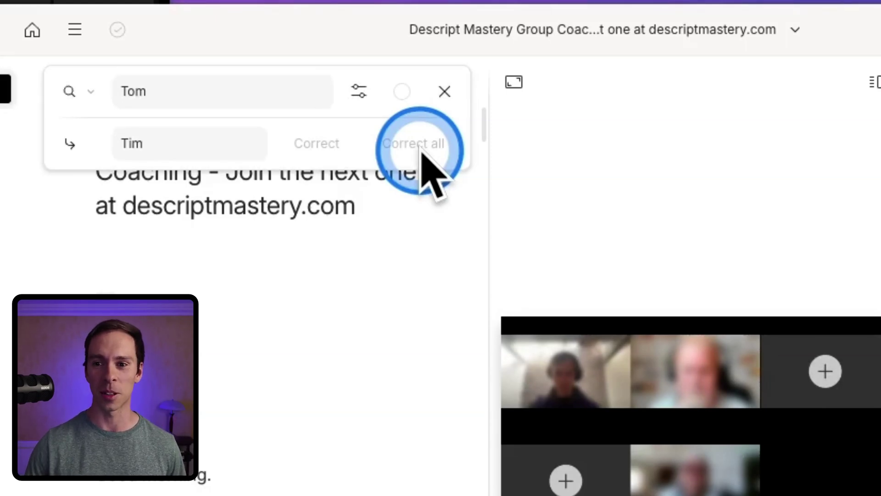
left_click(445, 91)
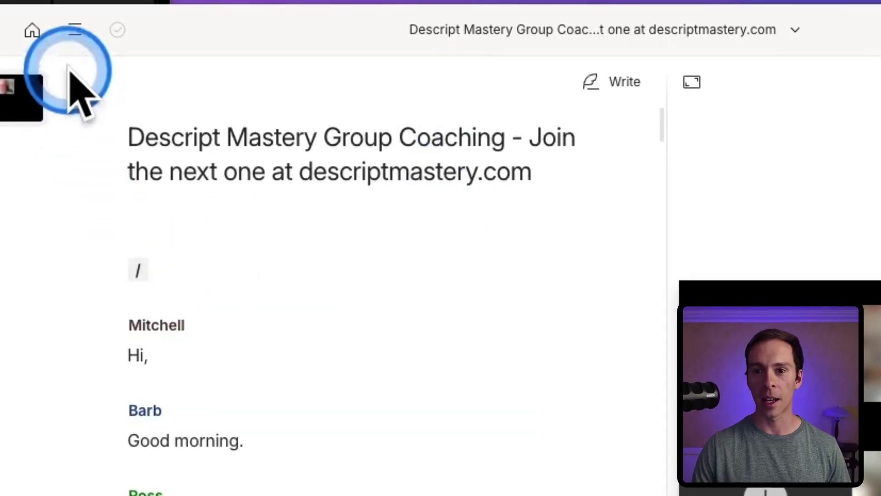
left_click(75, 30)
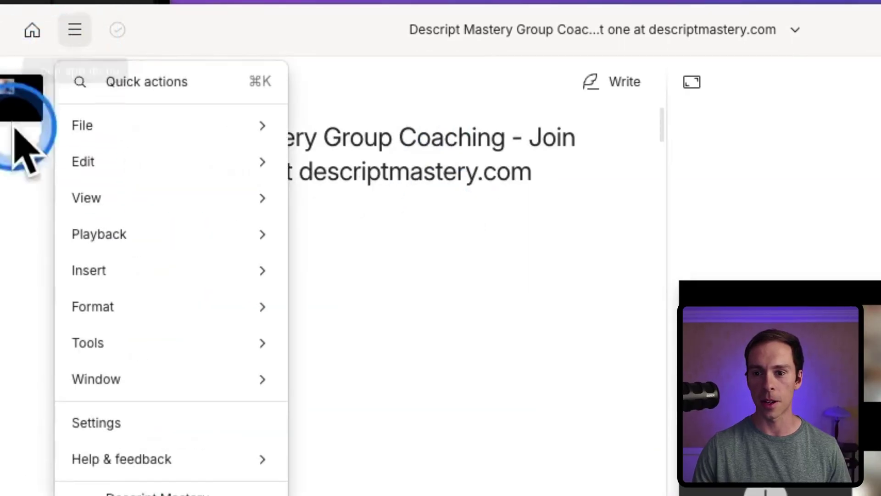
mouse_move(142, 350)
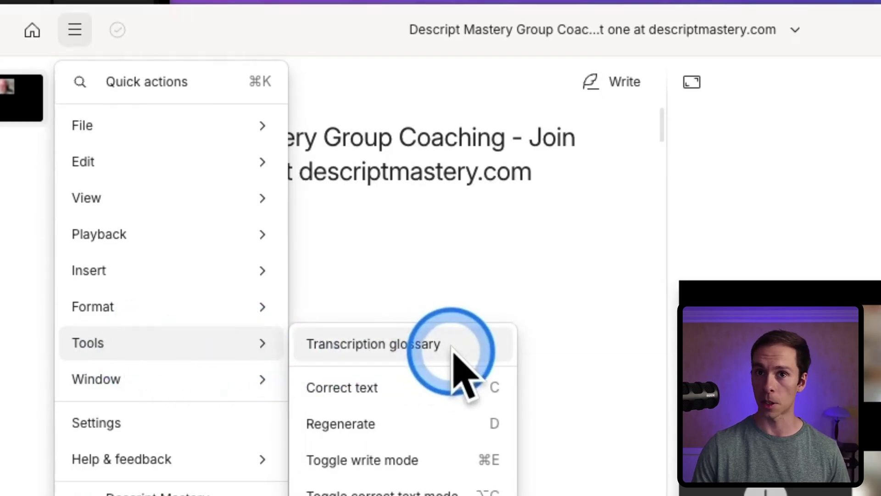
- Open the Transcription glossary and review terms like ChatGPT and Descript, starting a blank line
left_click(413, 349)
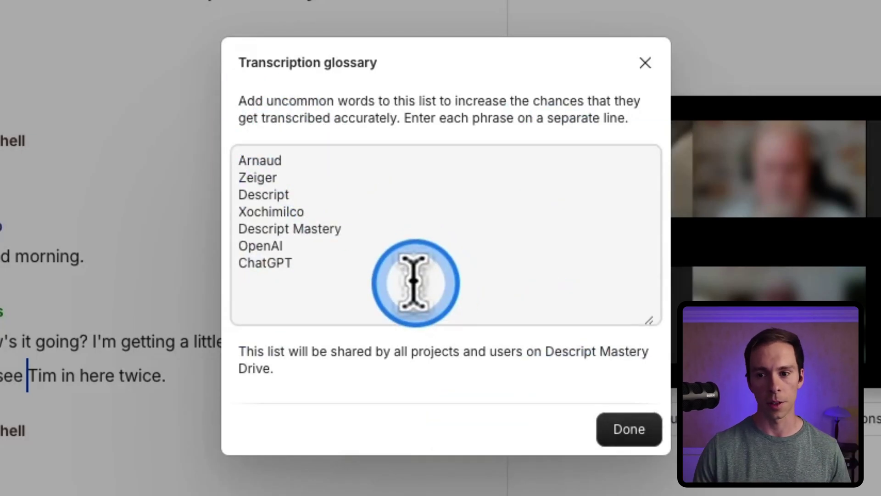
double_click(264, 263)
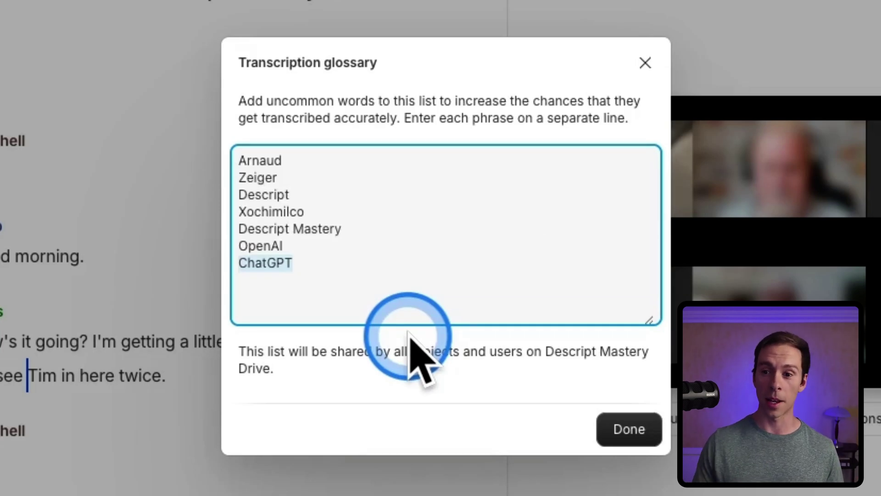
left_click(342, 260)
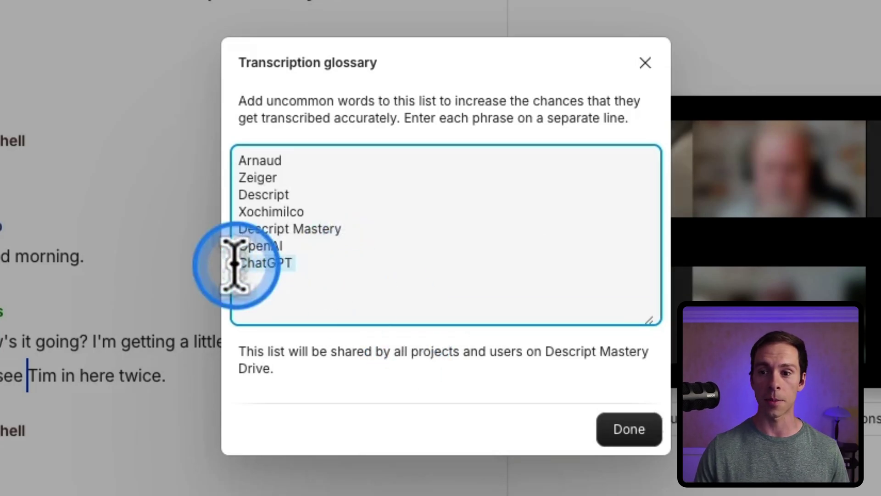
left_click(351, 295)
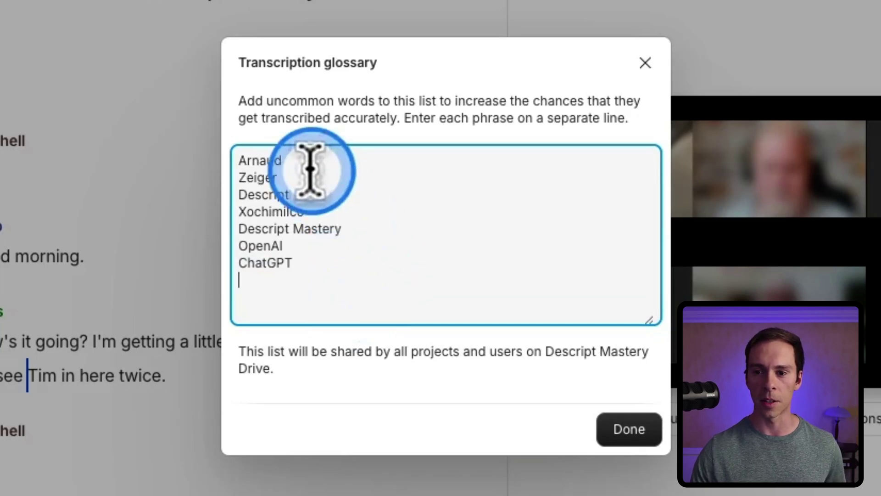
left_click_drag(305, 195, 230, 192)
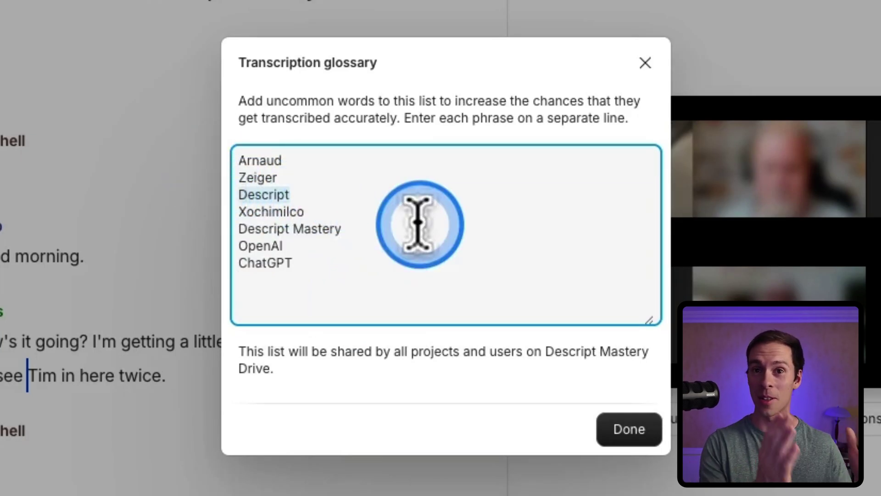
left_click(321, 305)
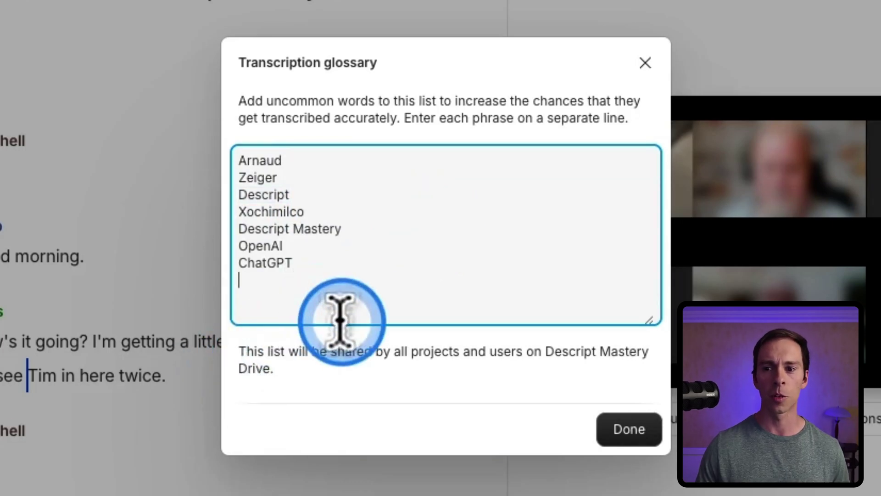